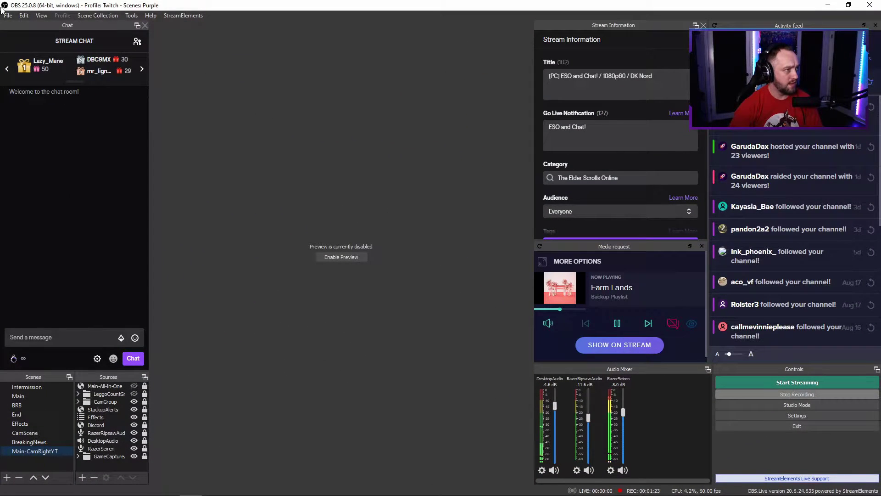
Open the Audio page of OBS Settings
left_click(10, 16)
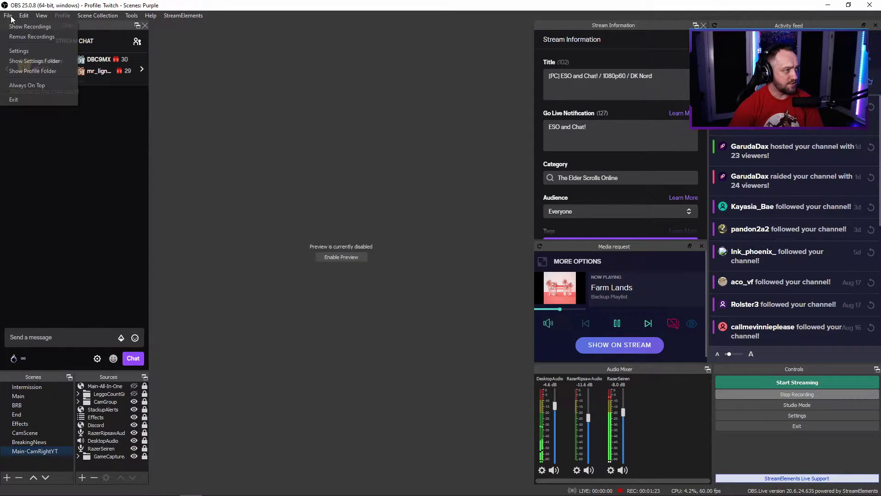
left_click(12, 51)
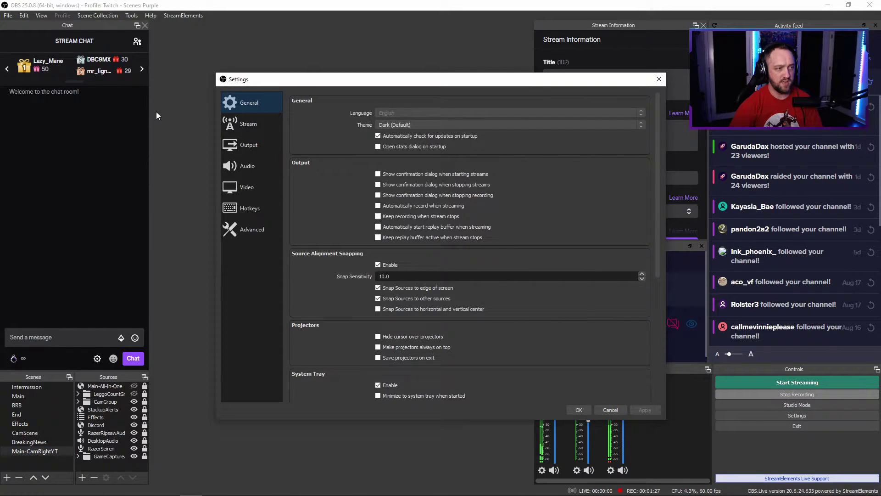
left_click(251, 166)
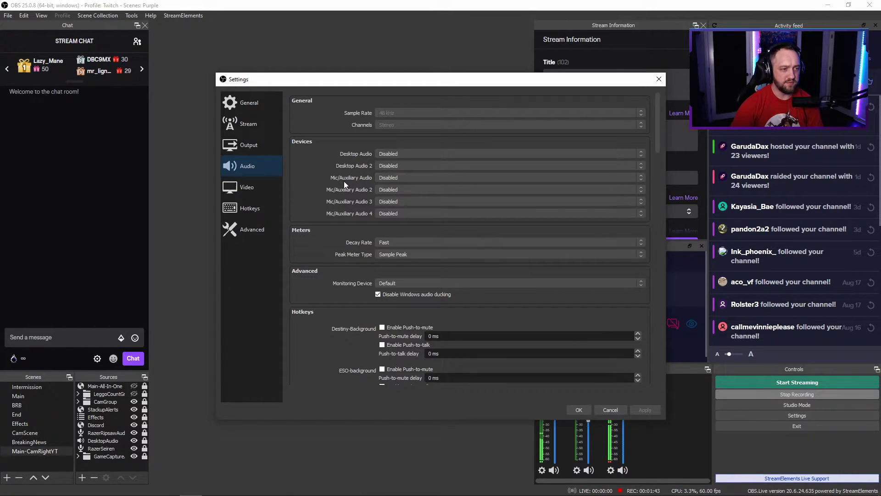
Leave the auxiliary microphone Disabled, close Settings unsaved, and expand CamGroup to show 16x9Webcam
left_click(494, 179)
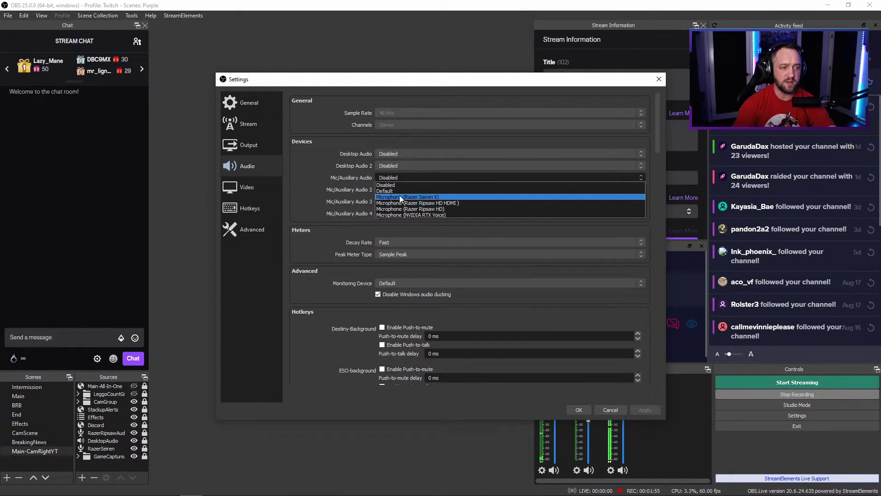
left_click(320, 181)
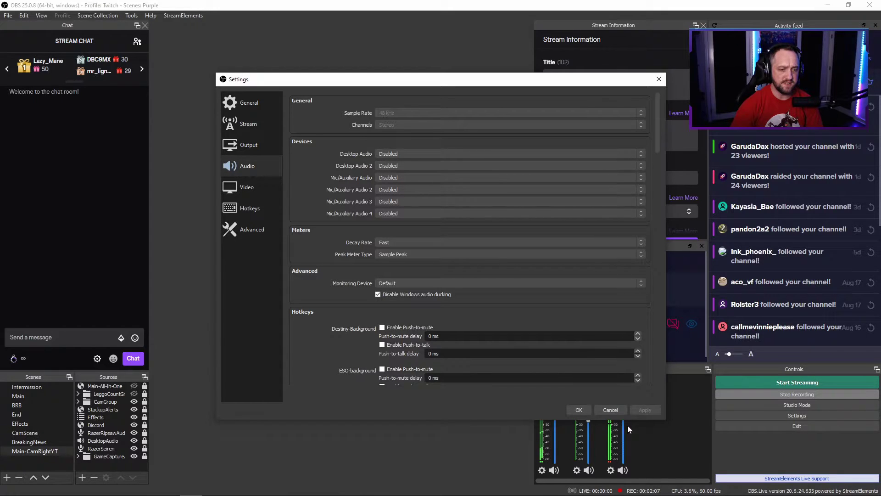
left_click(606, 409)
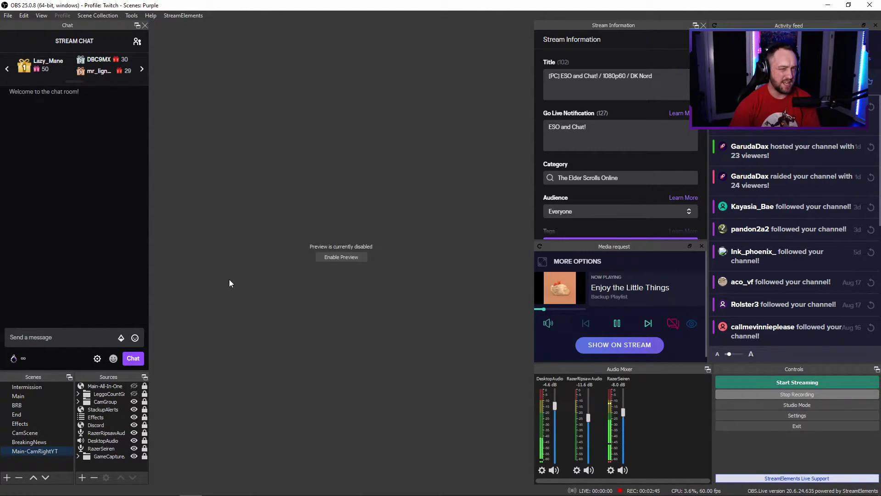
left_click(77, 402)
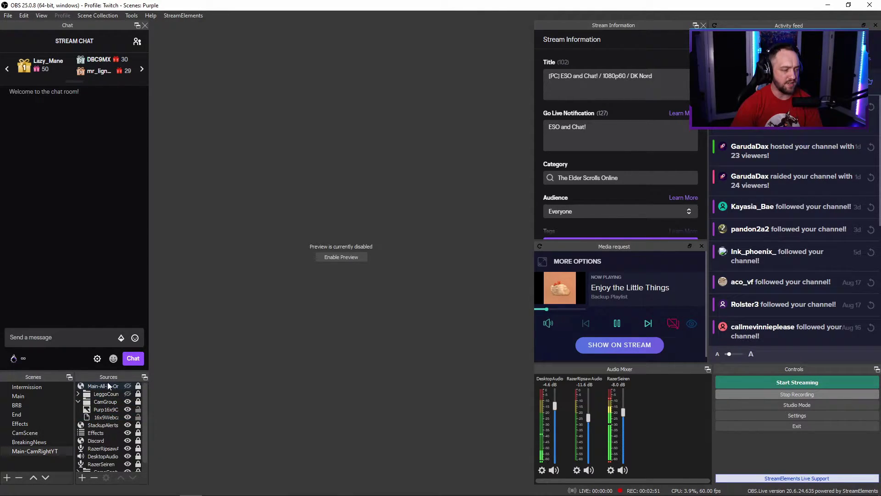
right_click(104, 419)
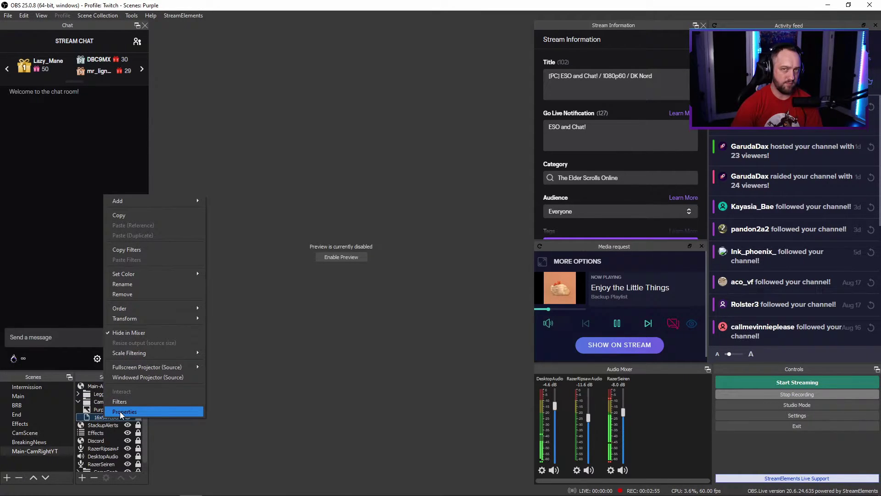
left_click(123, 412)
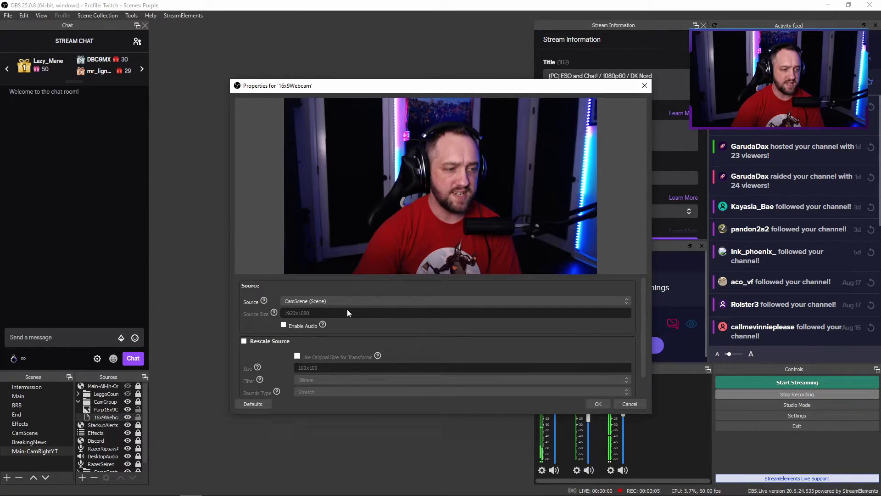
mouse_move(642, 302)
left_mouse_down()
mouse_move(642, 342)
mouse_move(646, 302)
left_mouse_up()
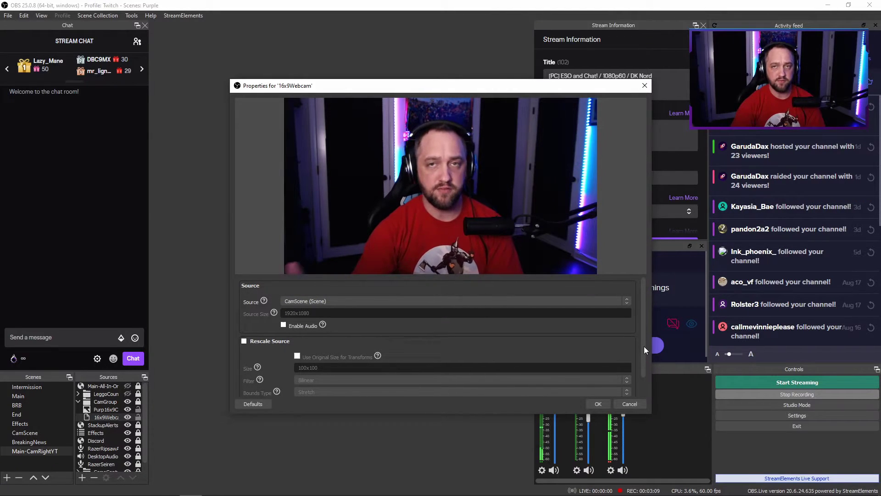
left_click(631, 405)
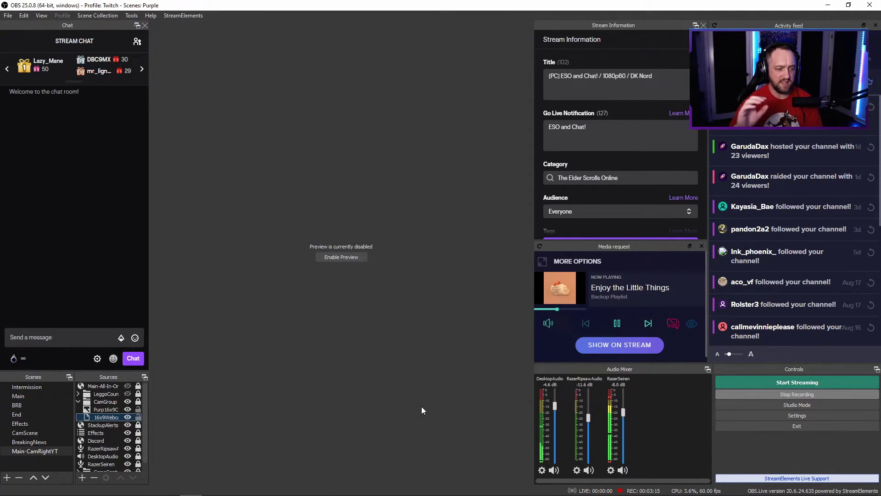
Collapse CamGroup, open Advanced Audio Properties via RazerSeiren, and keep its monitoring at Monitor Off
left_click(78, 400)
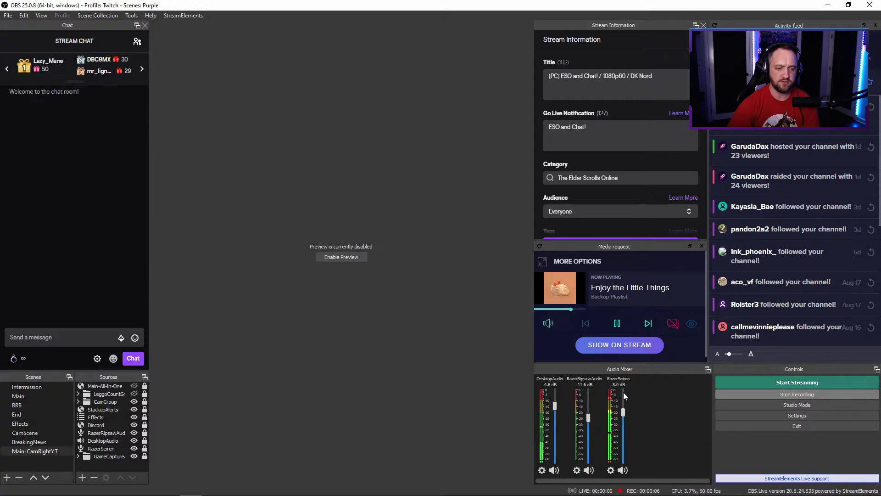
left_click(611, 472)
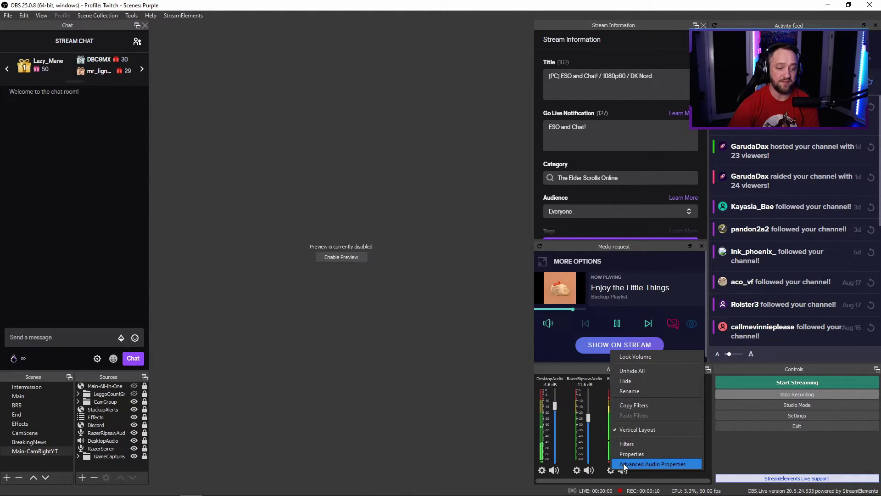
left_click(625, 464)
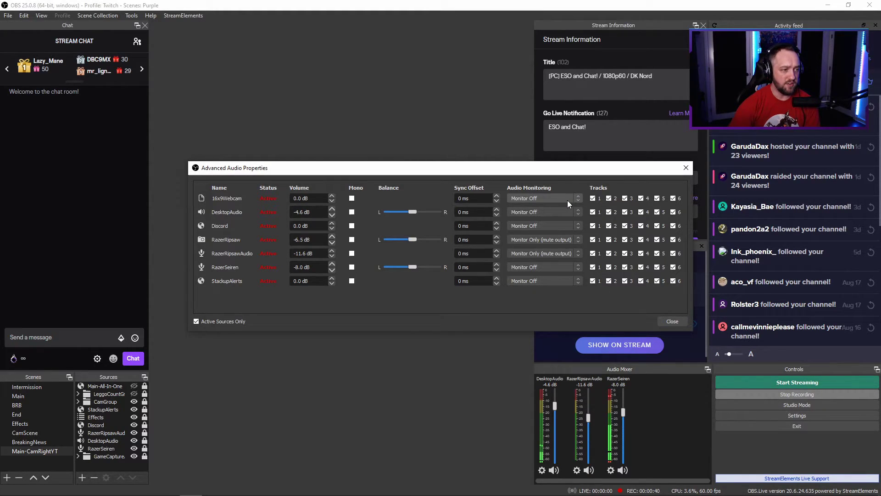
left_click(564, 266)
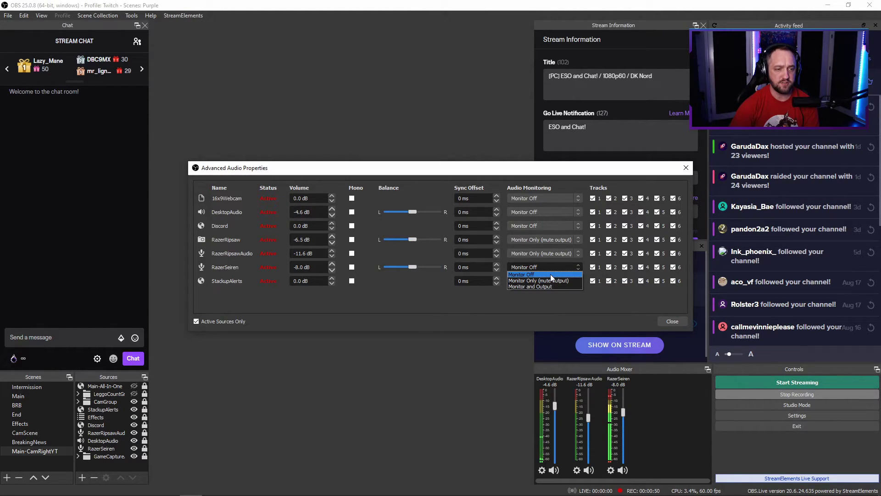
left_click(486, 310)
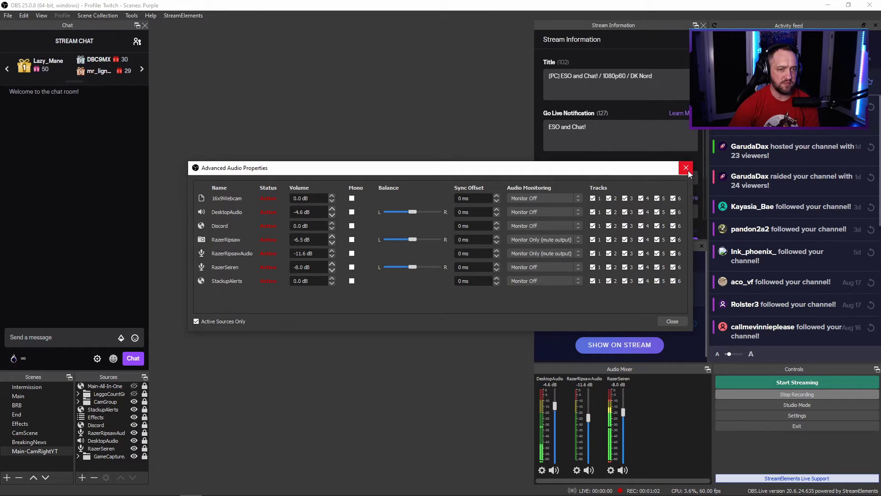
Close Advanced Audio Properties, expand GameCapture, and open the RazerRipsawAudio options menu
left_click(687, 169)
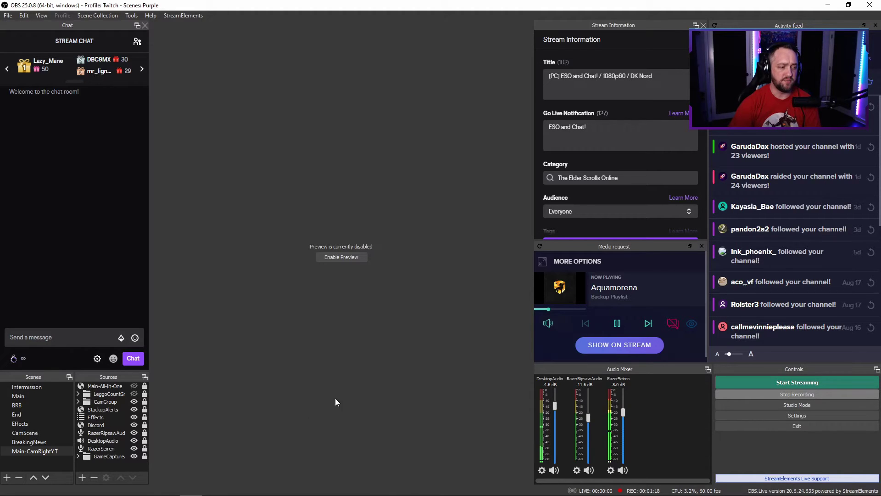
left_click(78, 456)
scroll(115, 457, "down", 1)
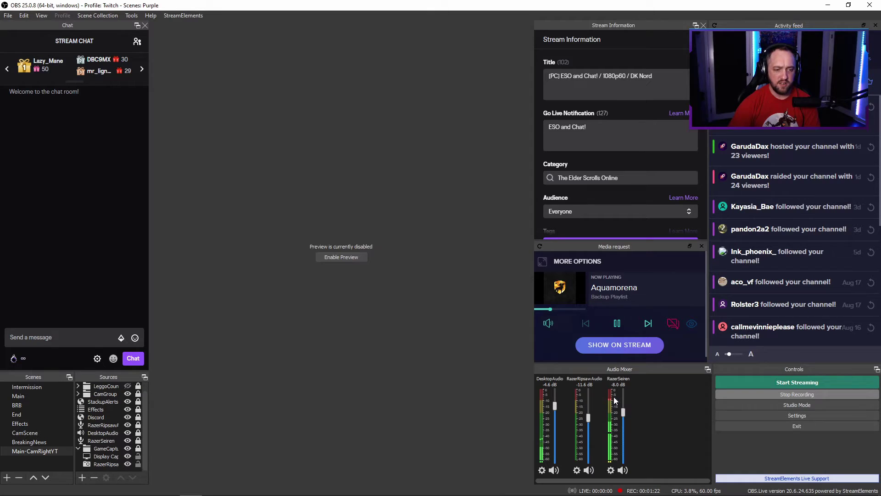
left_click(578, 470)
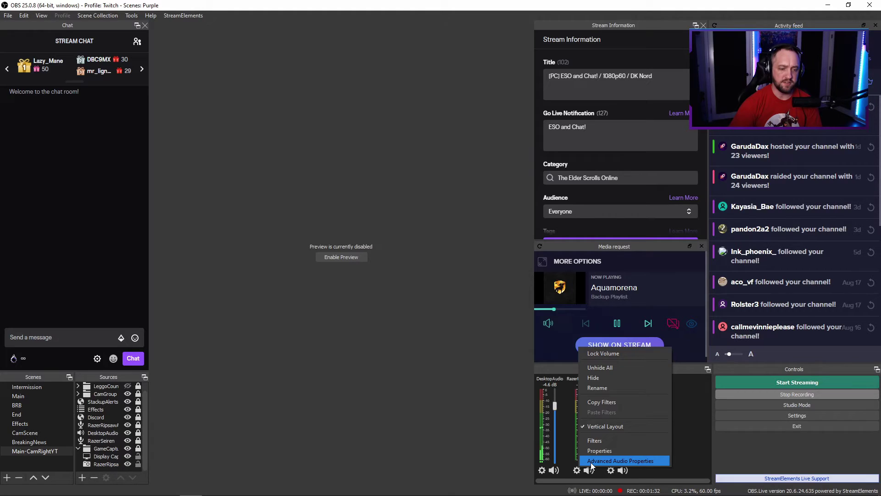
left_click(591, 461)
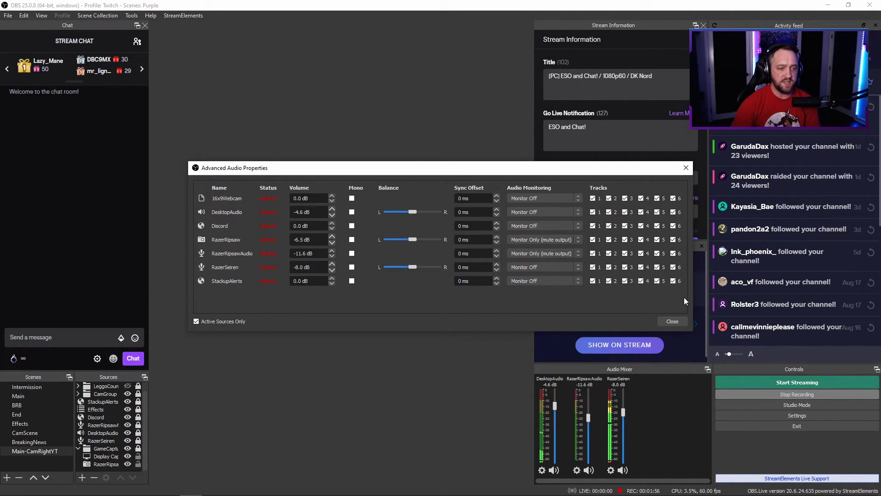
left_click(573, 253)
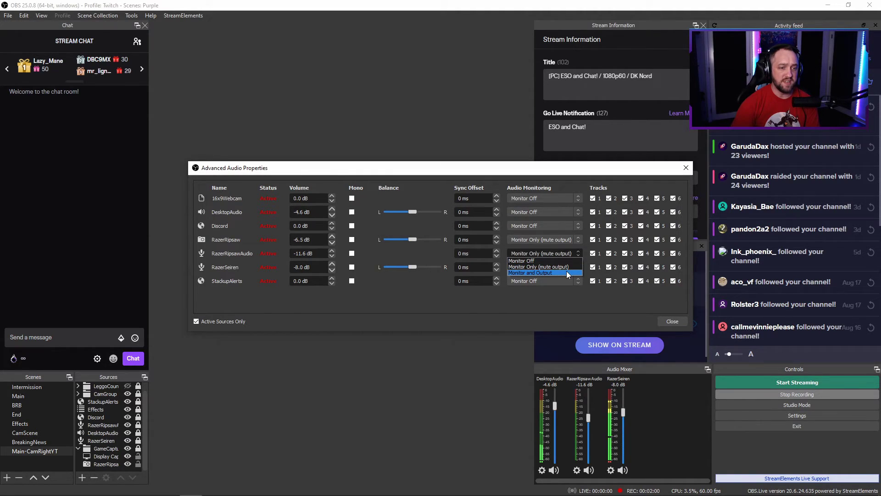
left_click(544, 309)
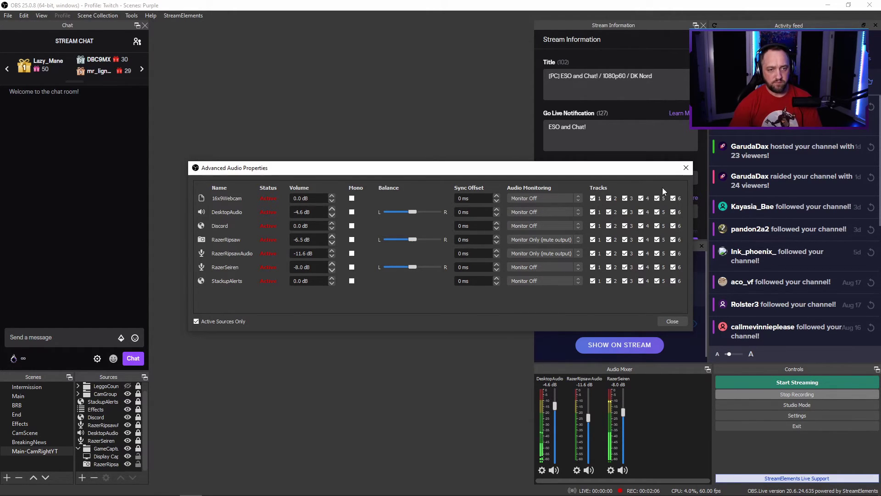
left_click(687, 169)
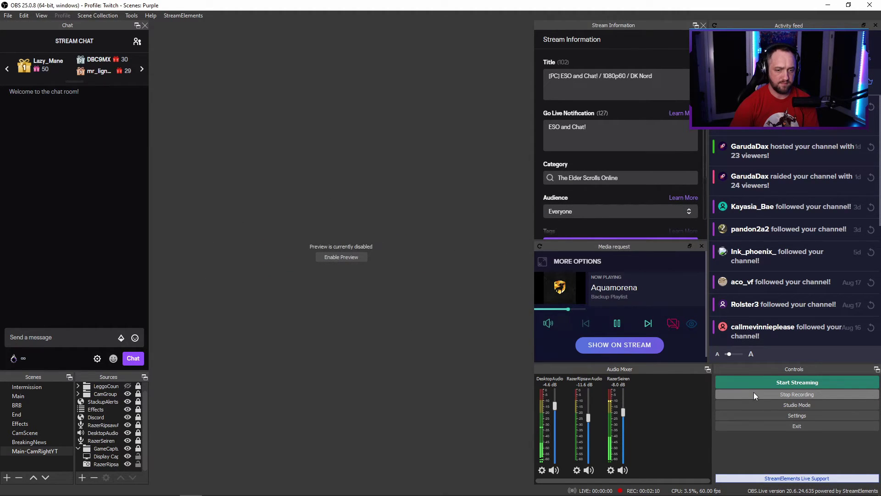